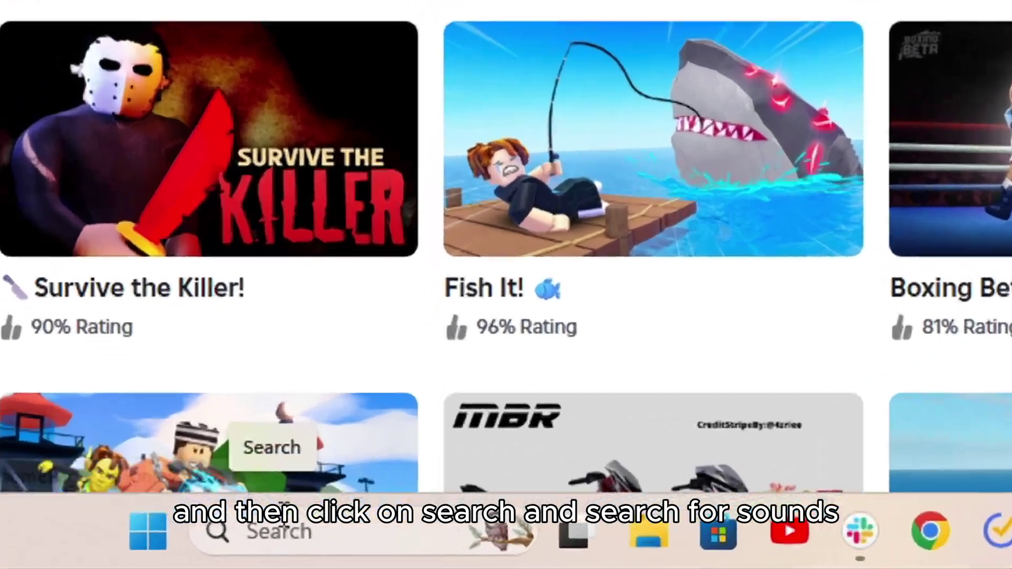
- Start a Windows search for sound settings from the taskbar
left_click(287, 531)
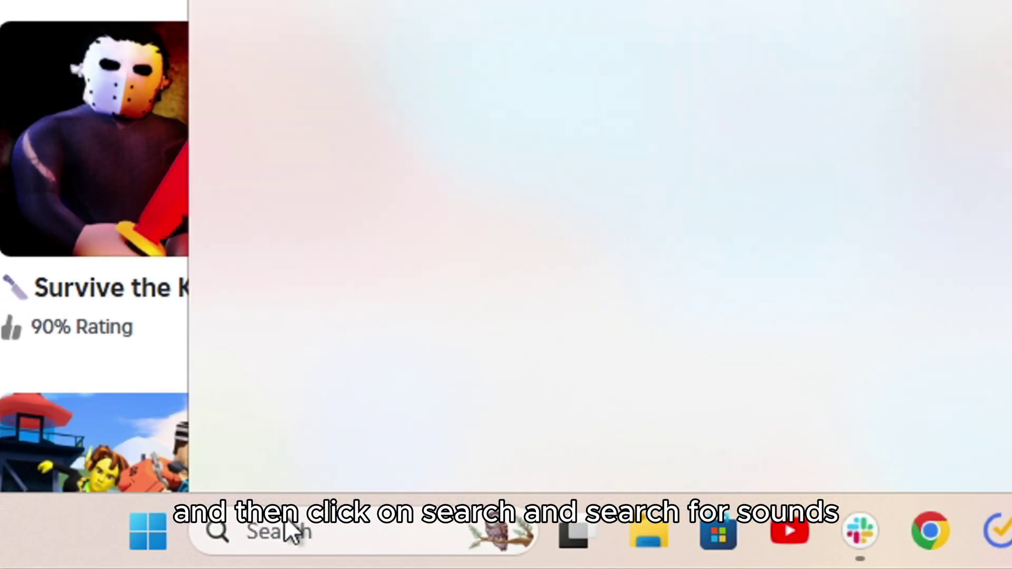
type("sou")
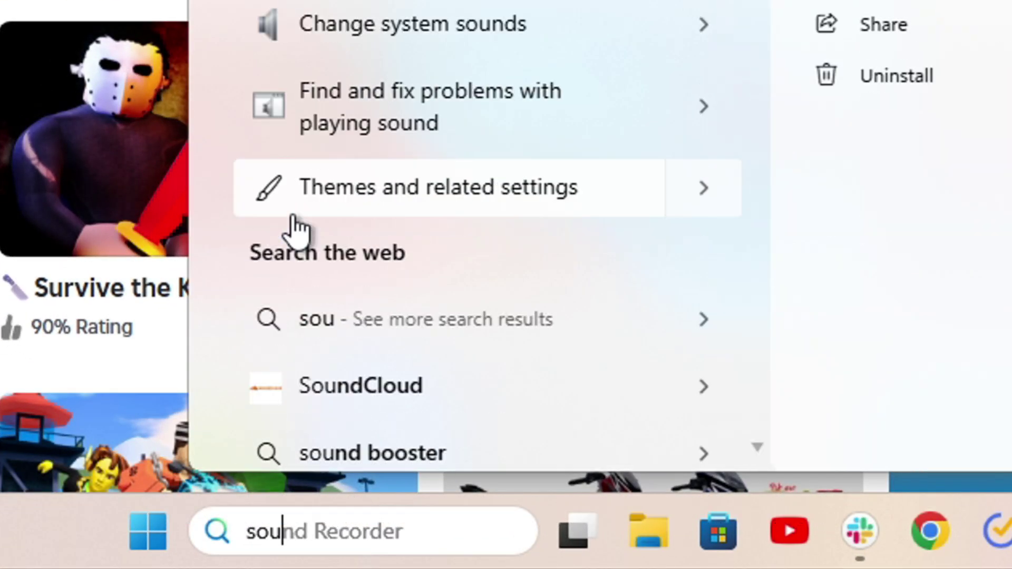
type("nds")
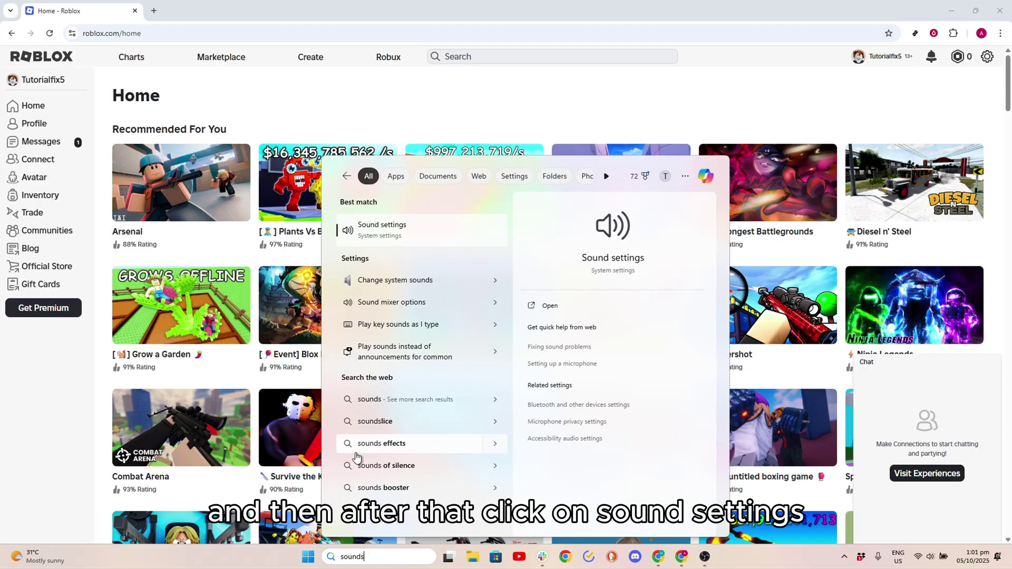
- Go from Sound settings to the All sound devices page
left_click(383, 228)
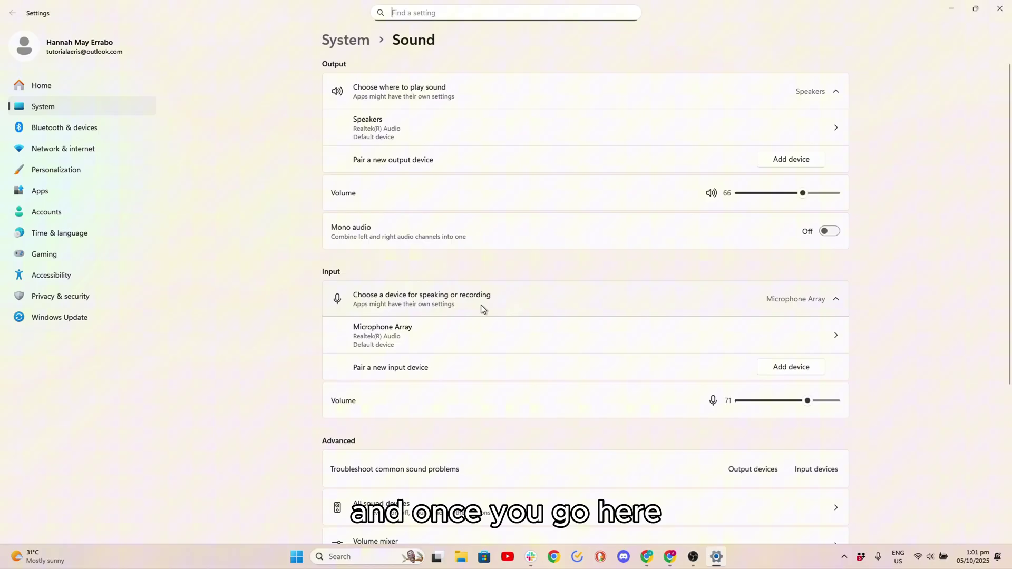
scroll(482, 308, "down", 2)
scroll(482, 309, "down", 1)
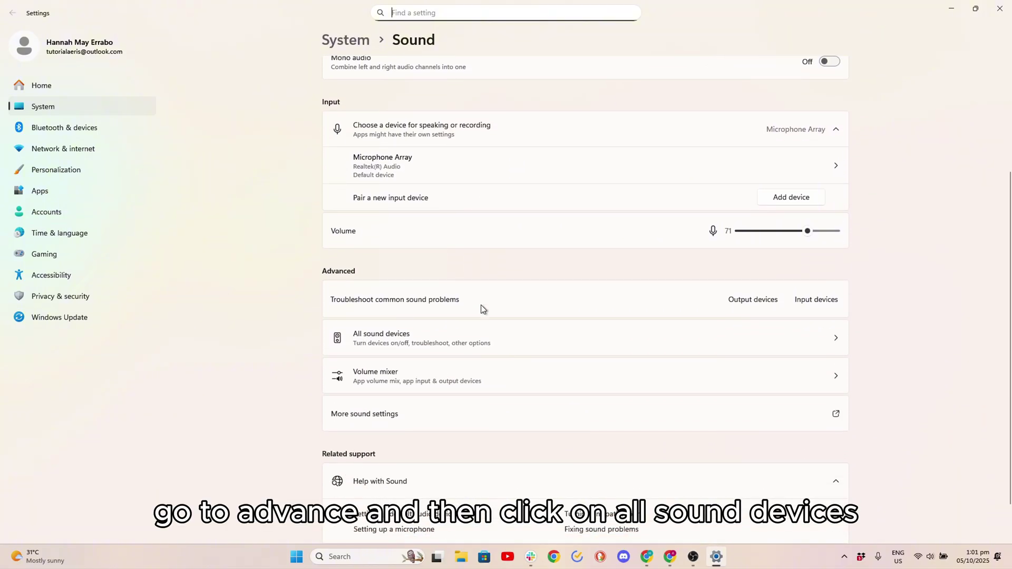
left_click(738, 343)
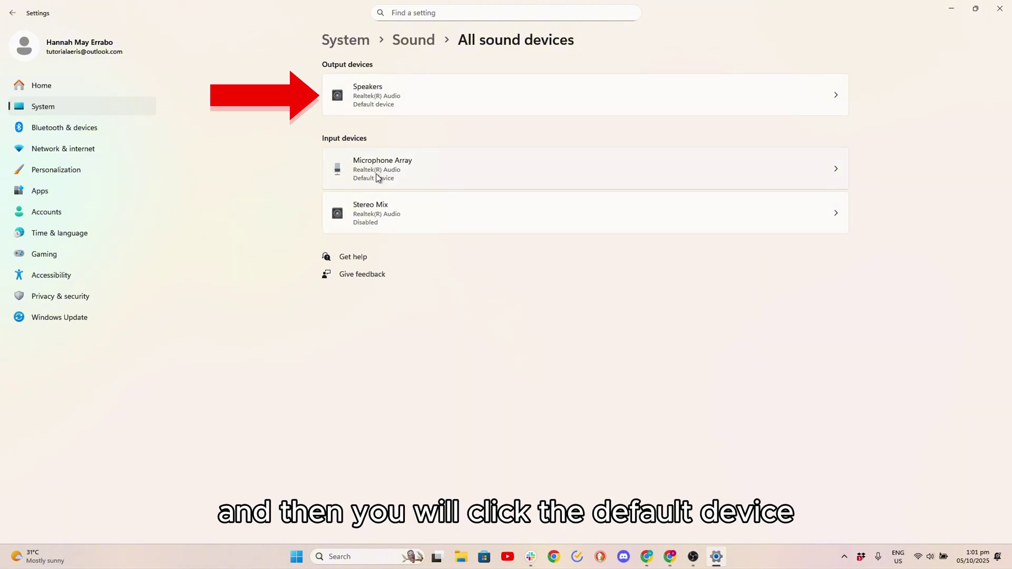
- Set the Speakers volume to 100 and keep the 24 bit, 48000 Hz format
left_click(439, 92)
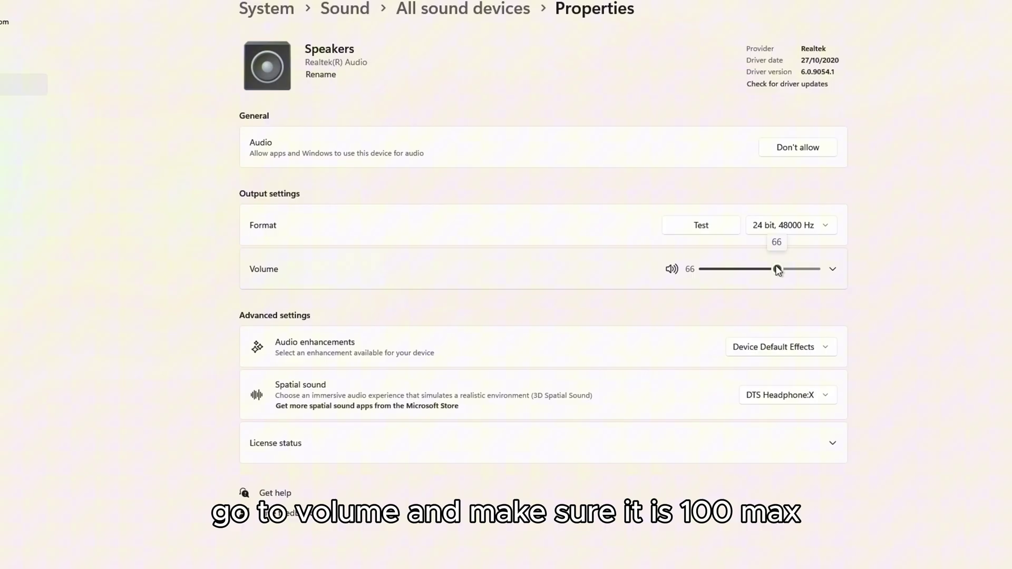
left_click_drag(787, 266, 826, 267)
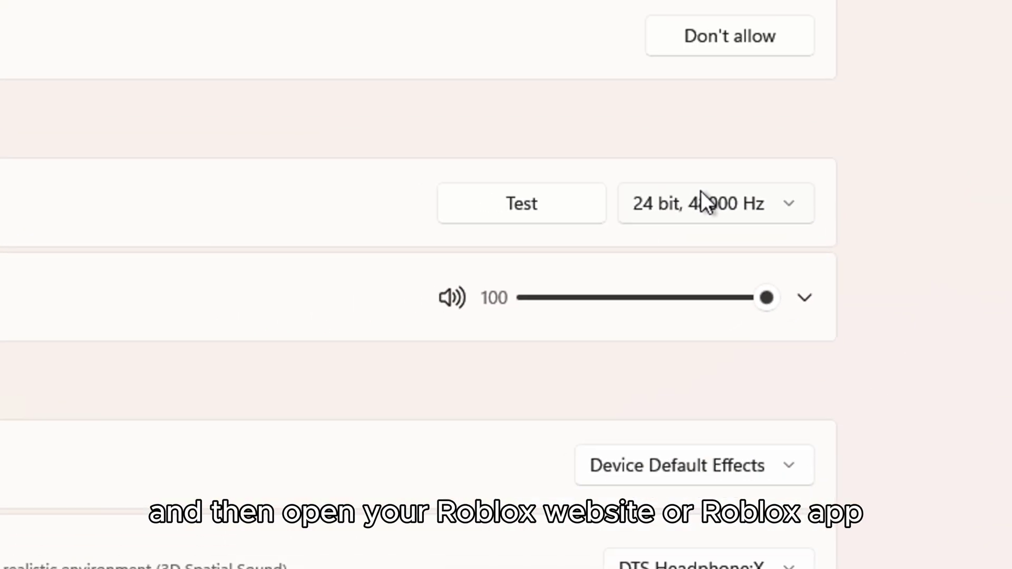
left_click(700, 191)
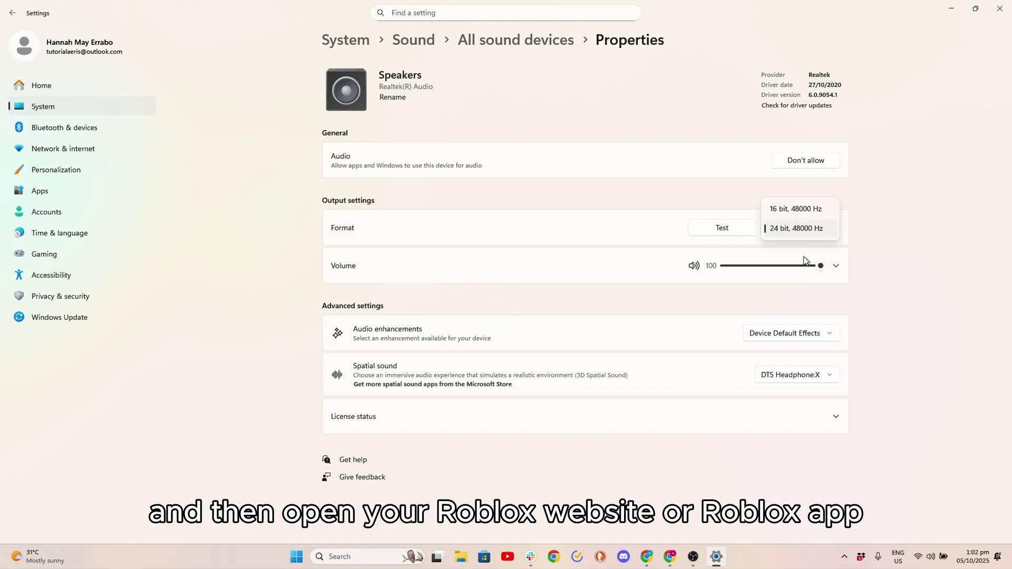
left_click(886, 249)
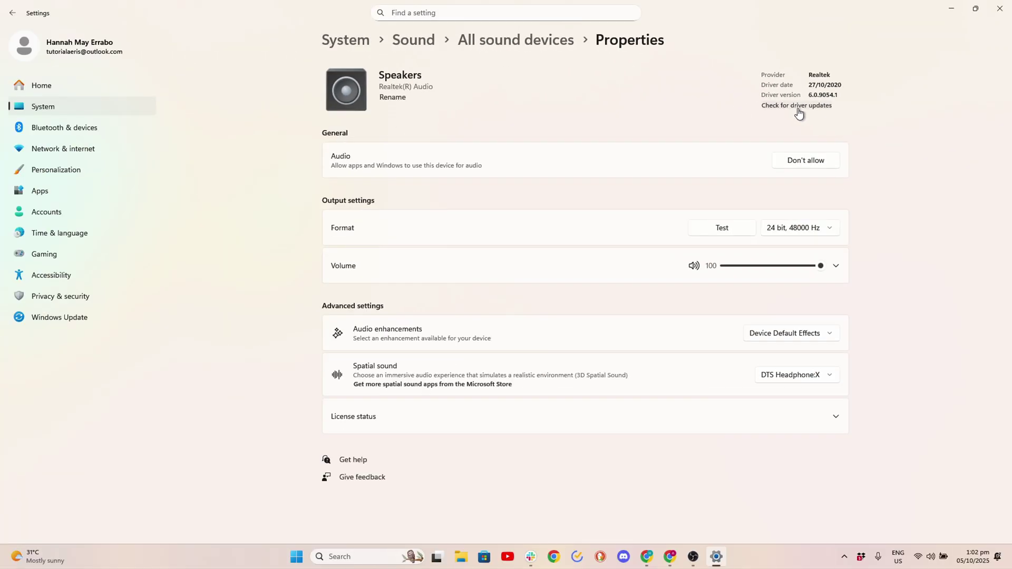
- Go from speaker driver updates to Windows Update and run Check for updates
left_click(798, 108)
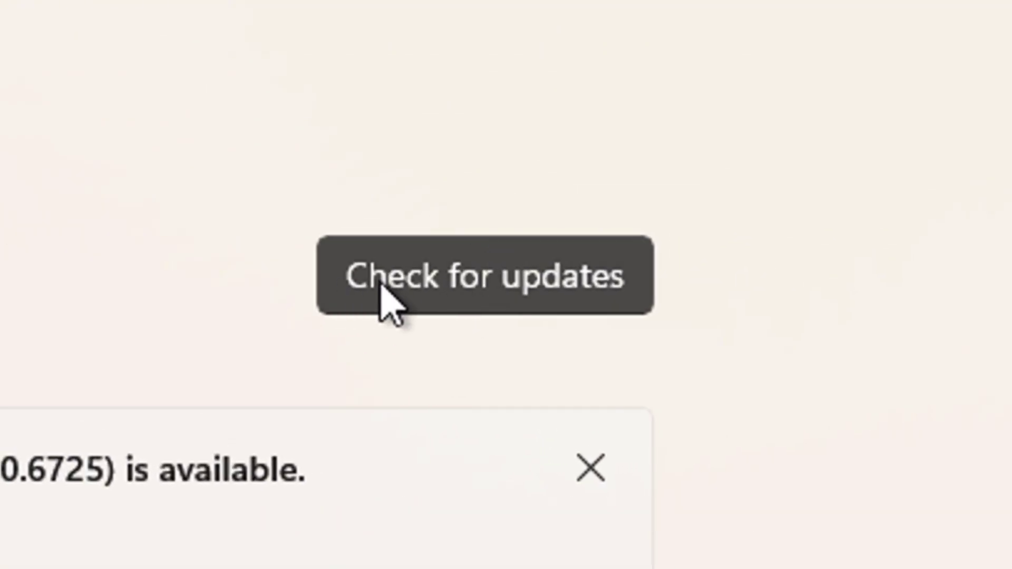
left_click(445, 276)
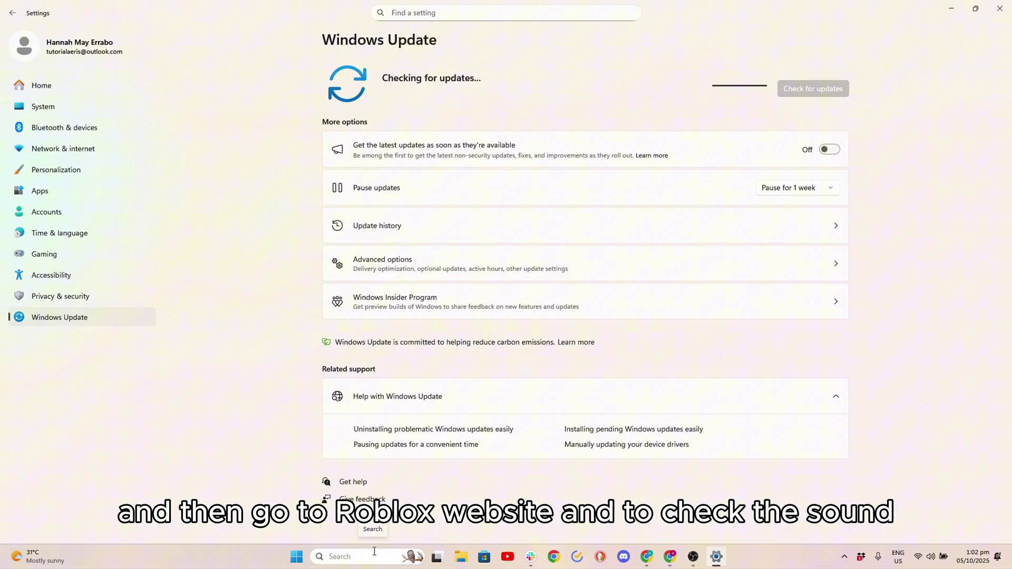
- Search for Device Manager from the taskbar and launch it
left_click(372, 555)
type("device")
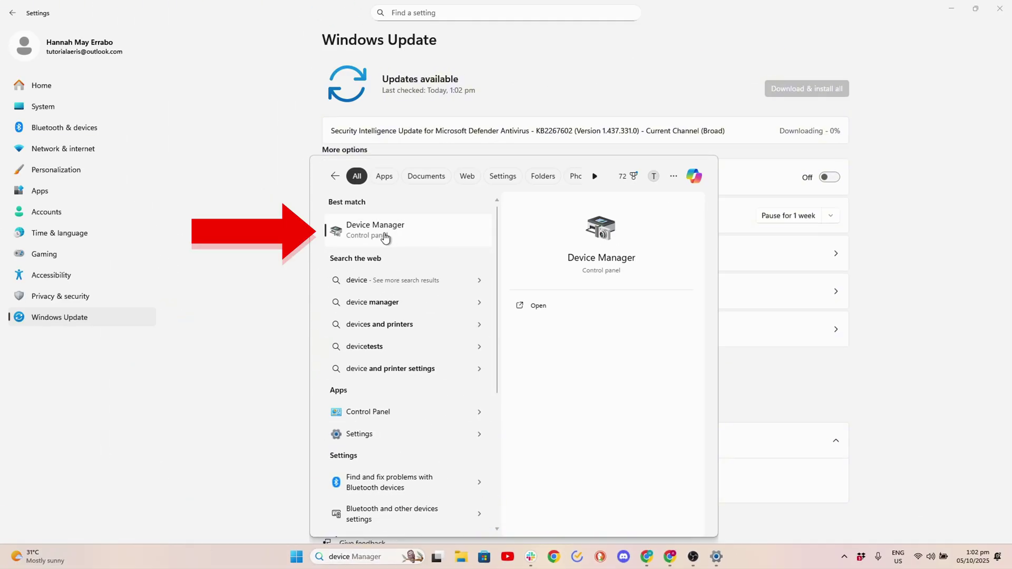
left_click(388, 236)
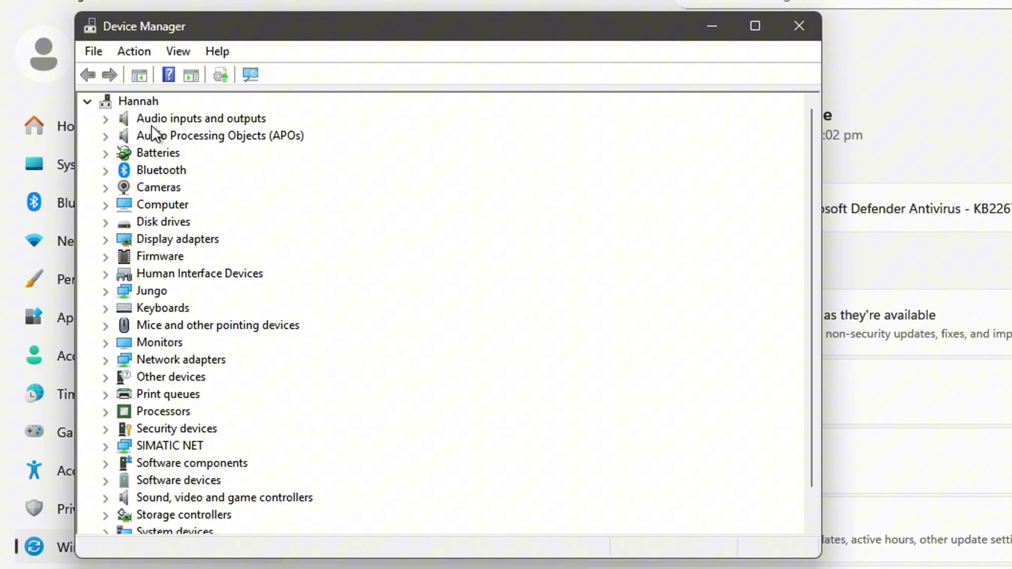
- Show the Driver tab of the Microphone Array (Realtek Audio) properties
left_click(104, 119)
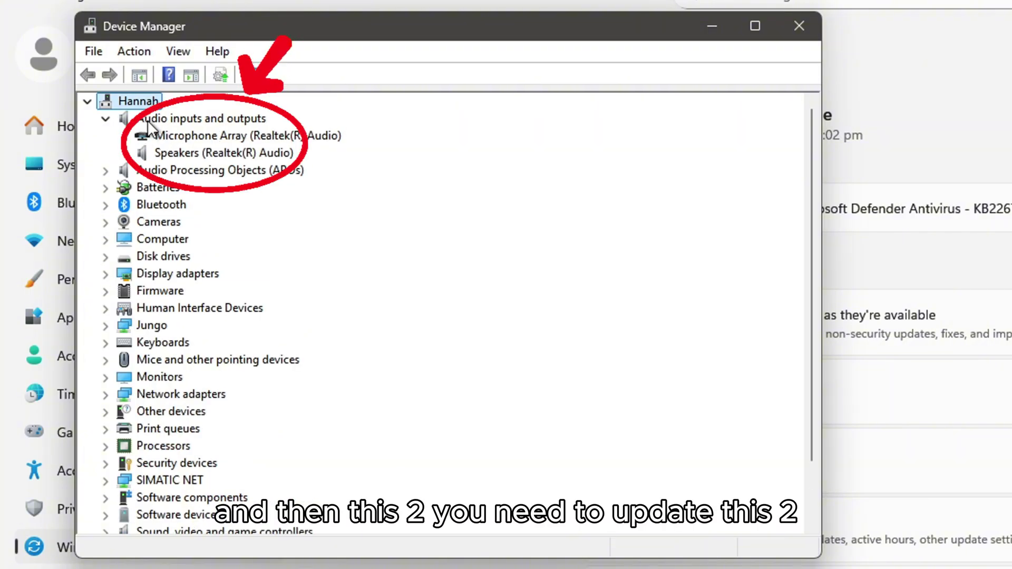
right_click(254, 133)
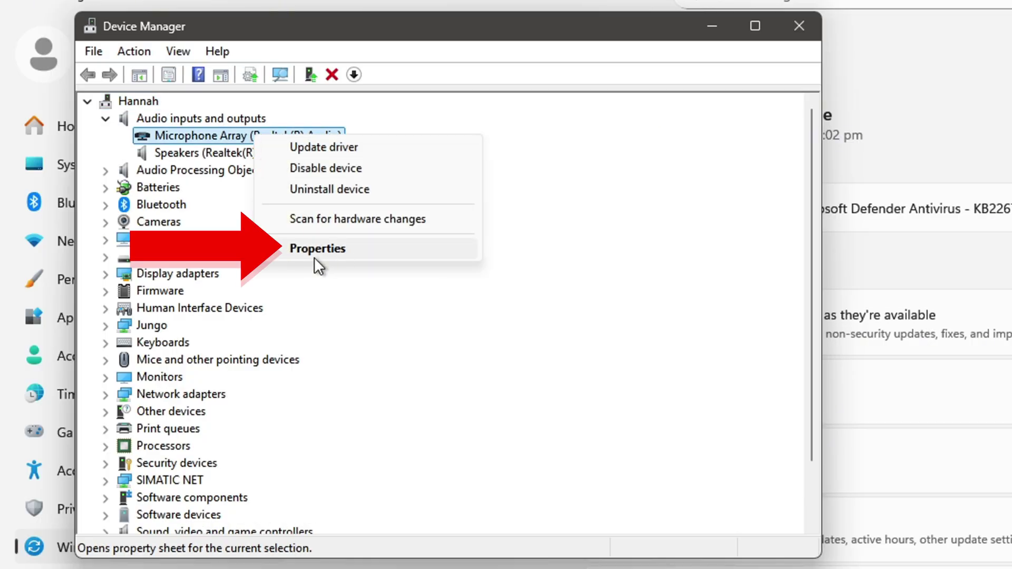
left_click(316, 250)
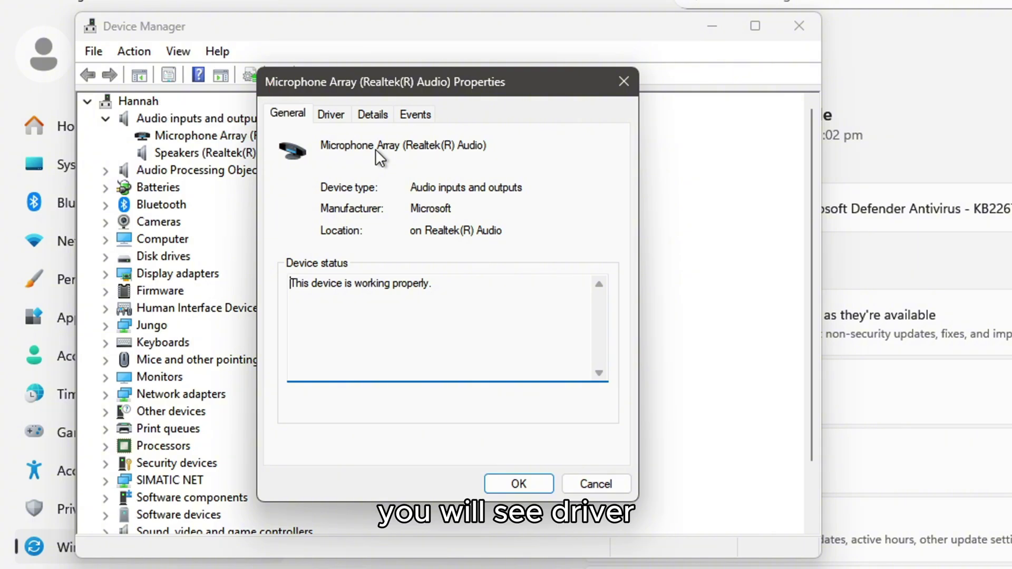
left_click(337, 116)
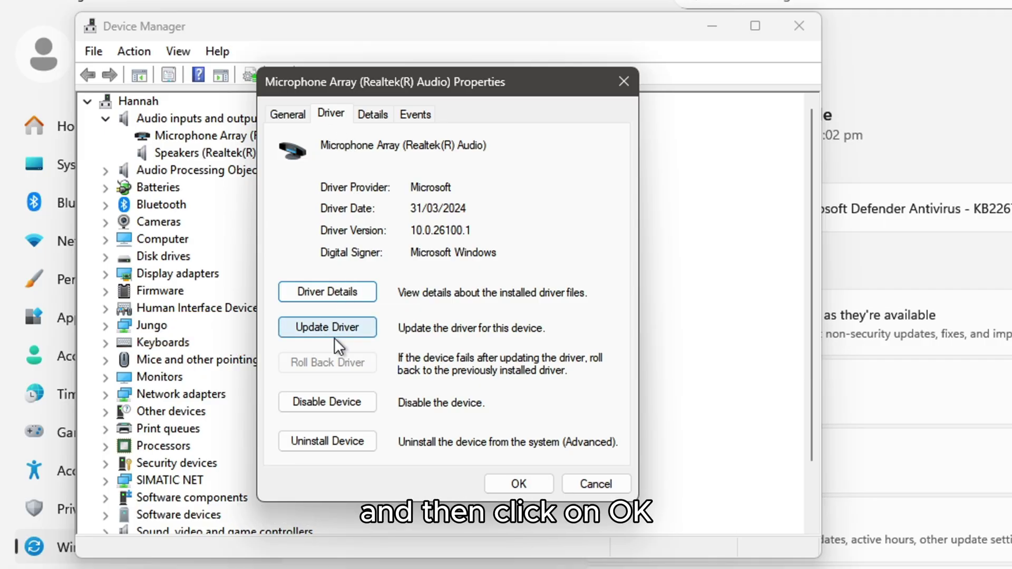
left_click(629, 85)
left_click(278, 151)
right_click(281, 155)
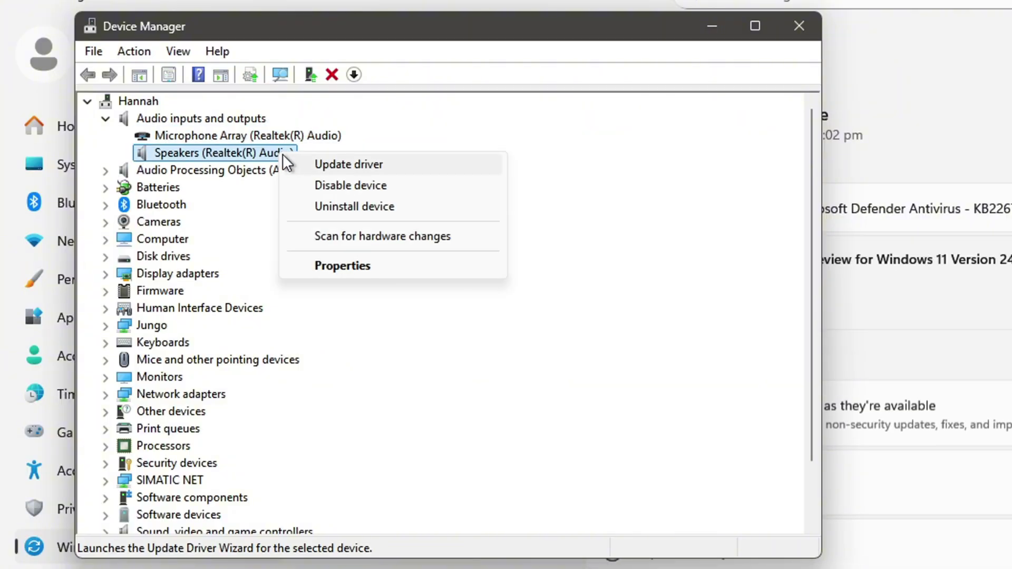
left_click(356, 257)
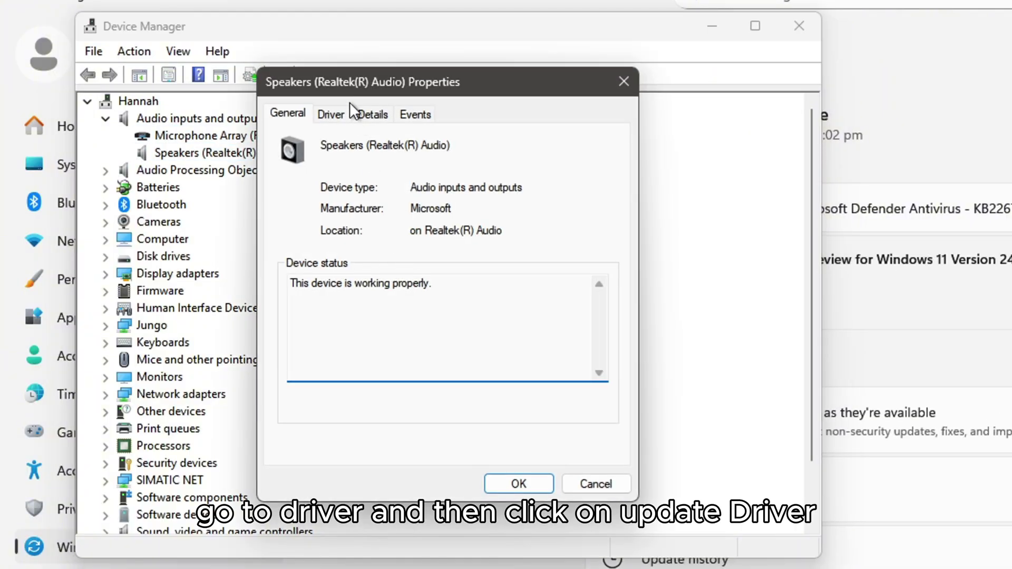
left_click(330, 116)
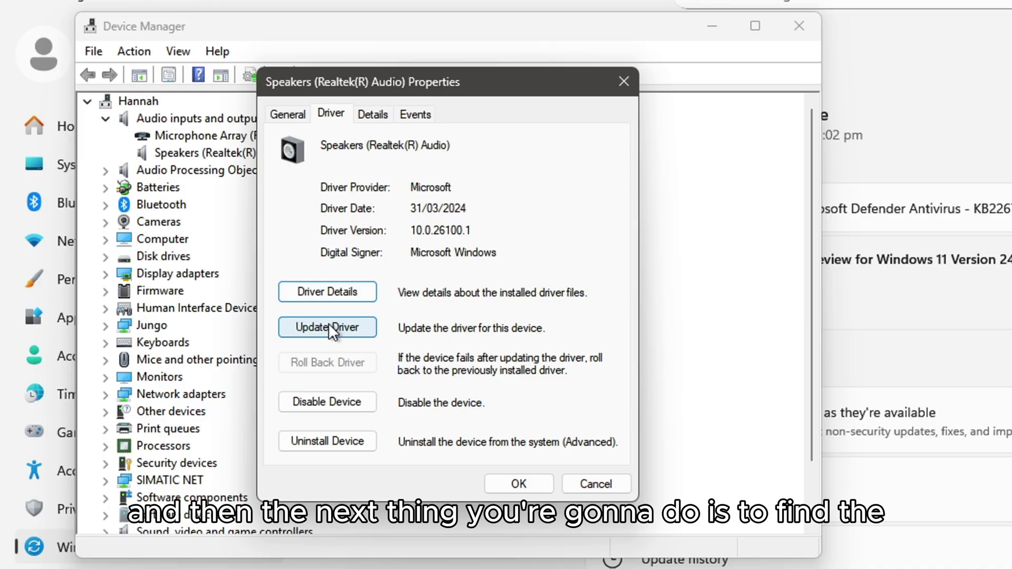
left_click(631, 88)
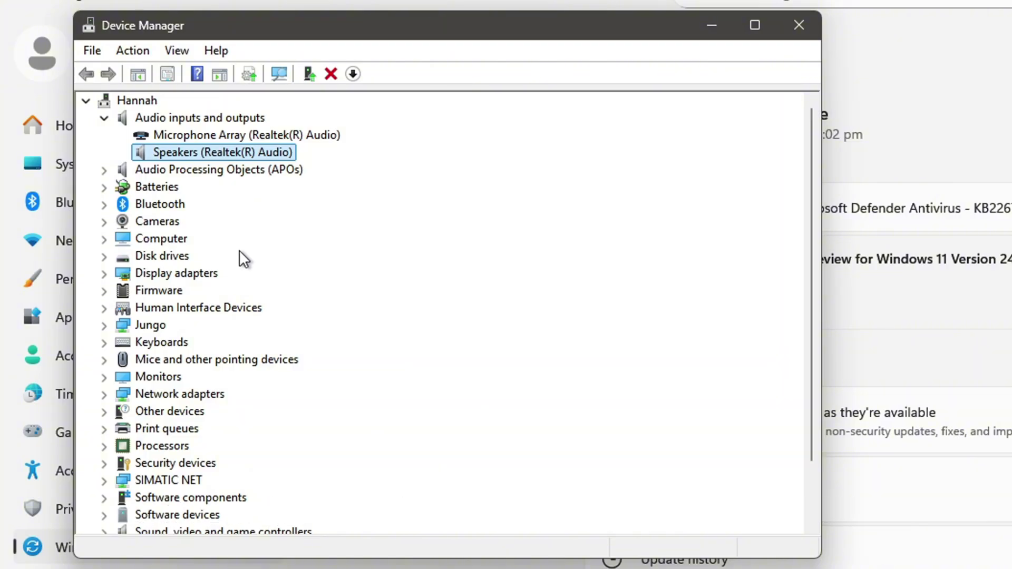
scroll(239, 250, "down", 1)
scroll(239, 250, "down", 1)
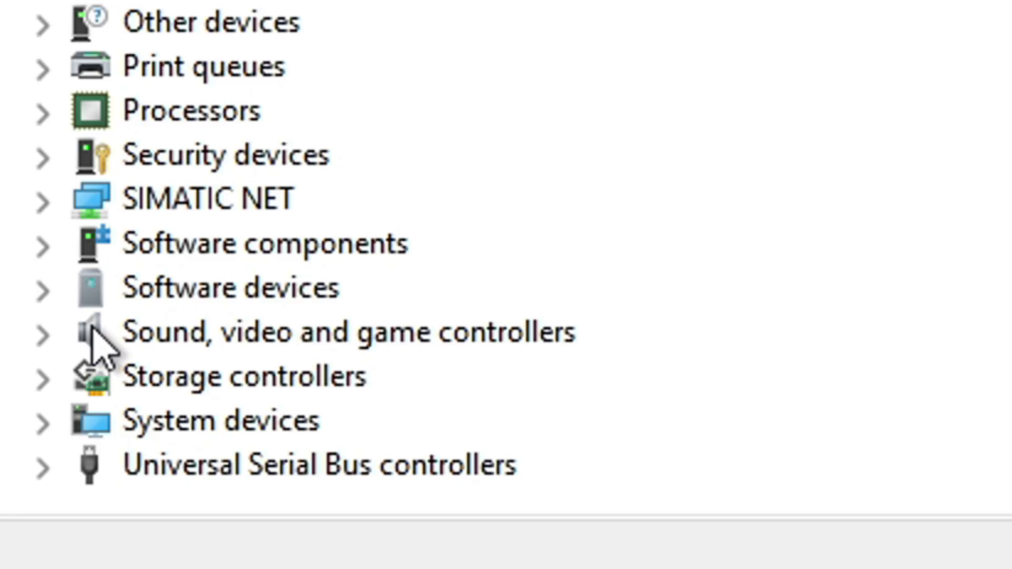
- Expand Sound, video and game controllers, then close Device Manager
left_click(41, 340)
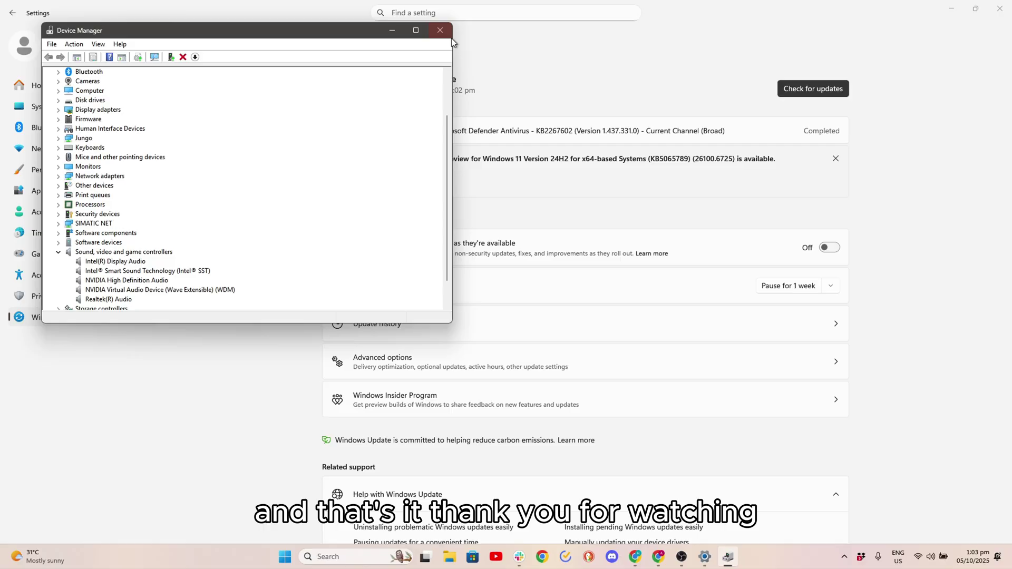
left_click(441, 32)
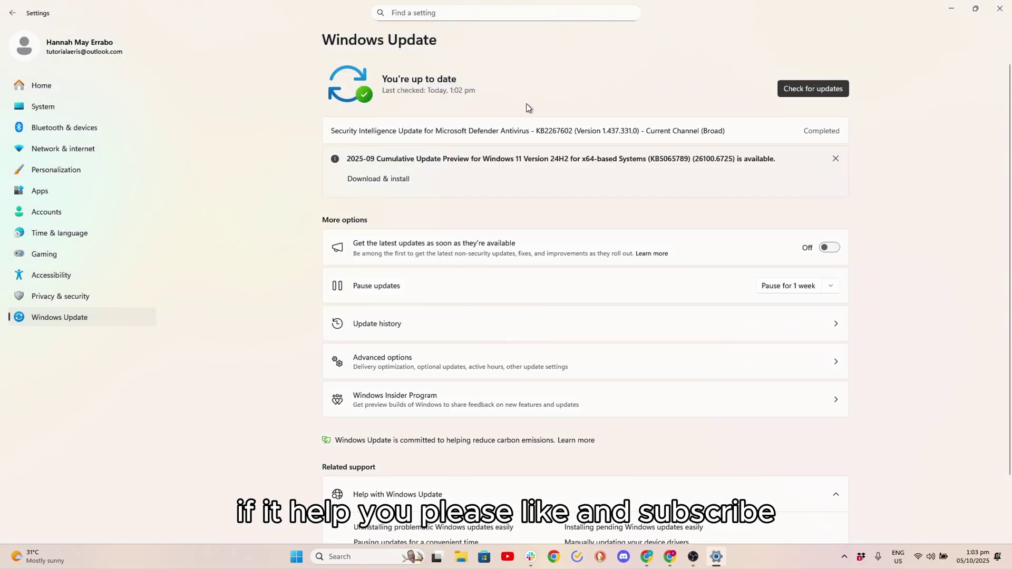